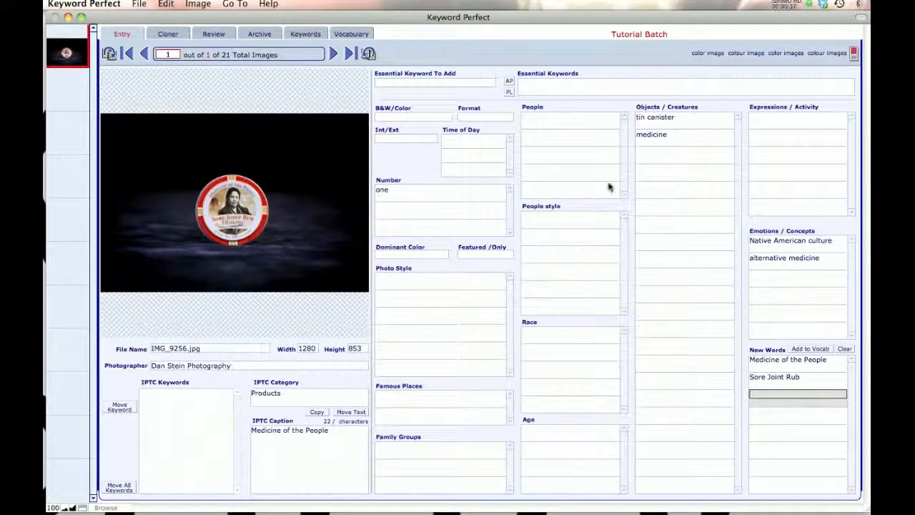
- Find all images in the batch that contain the generator "balm"
key(super+f)
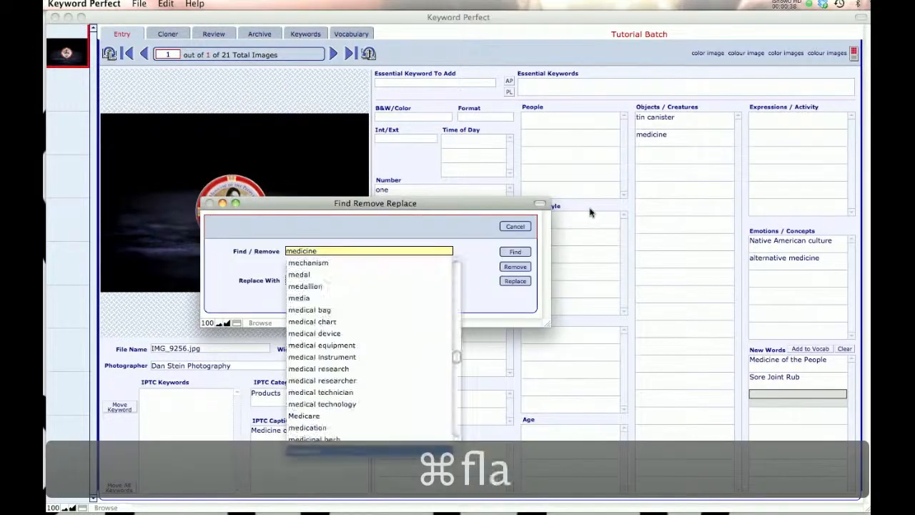
text(lam)
key(BackSpace)
key(BackSpace)
key(BackSpace)
key(BackSpace)
text(black)
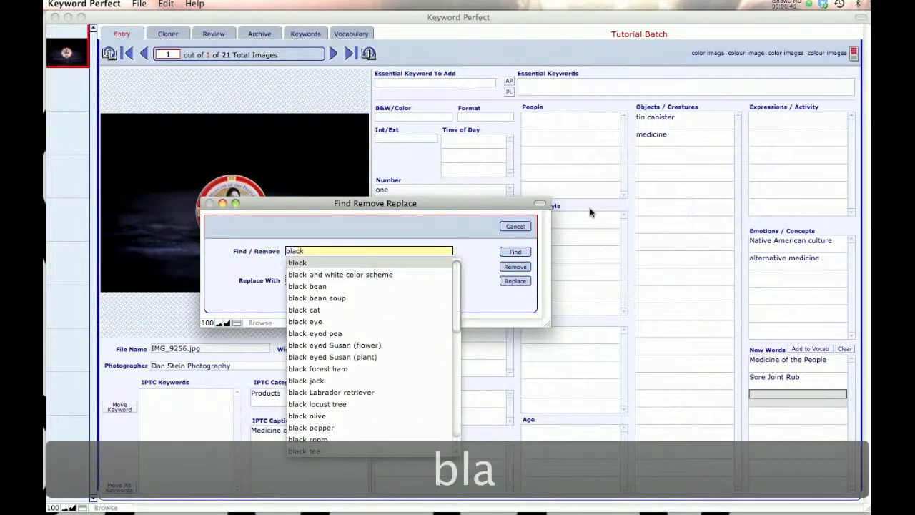
key(BackSpace)
key(BackSpace)
key(BackSpace)
text(alm)
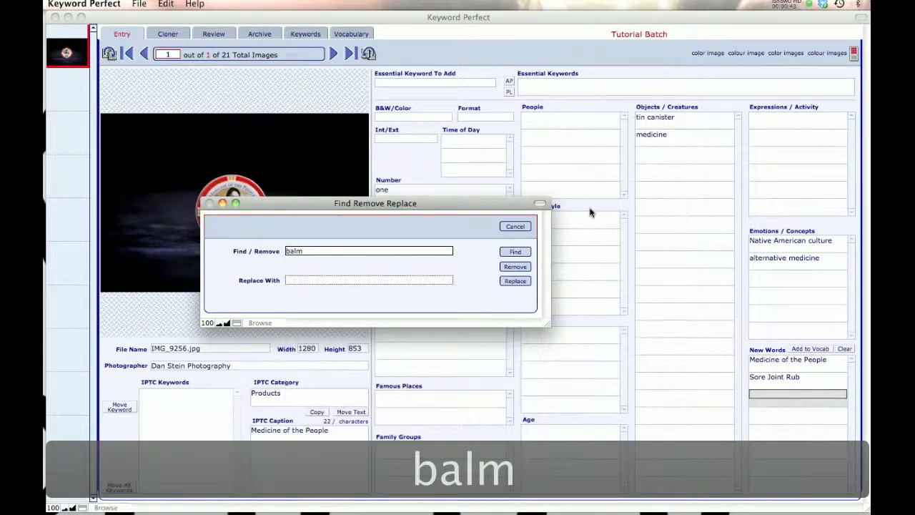
click(514, 251)
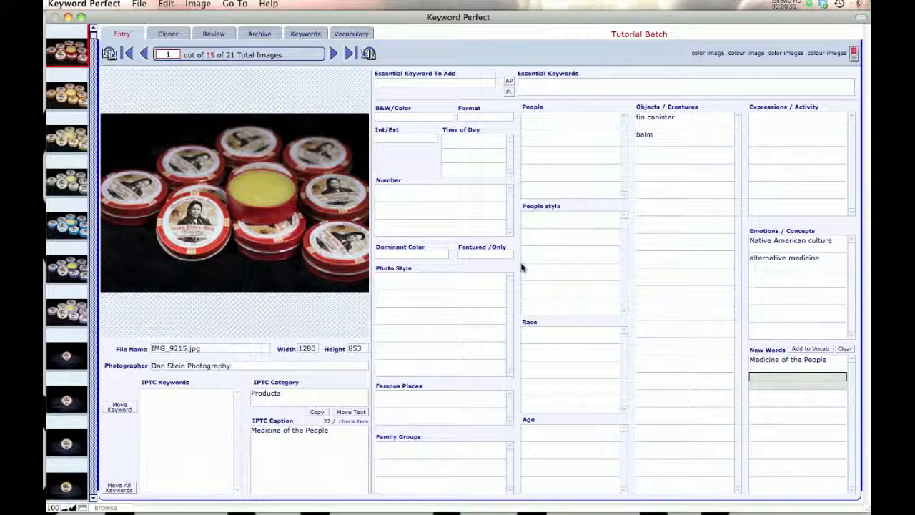
- Replace the generator "balm" with "ointment" on all the found images
key(super+f)
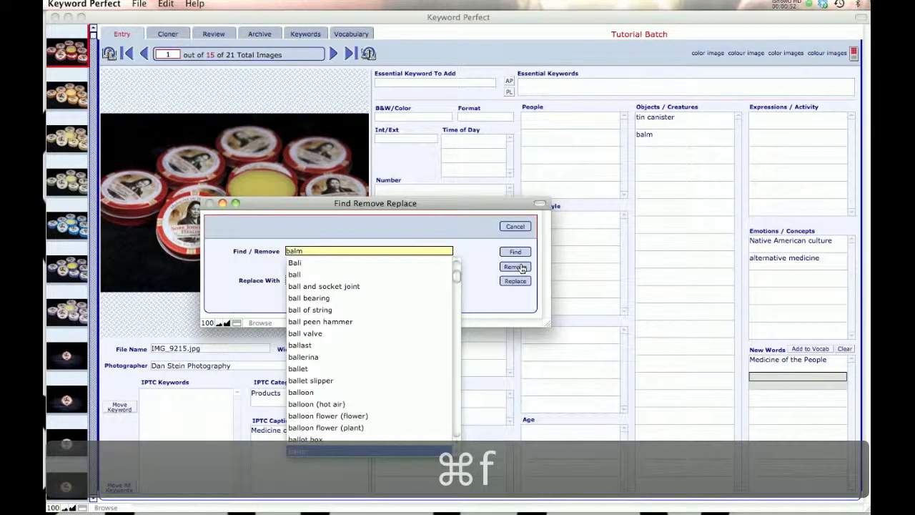
key(Tab)
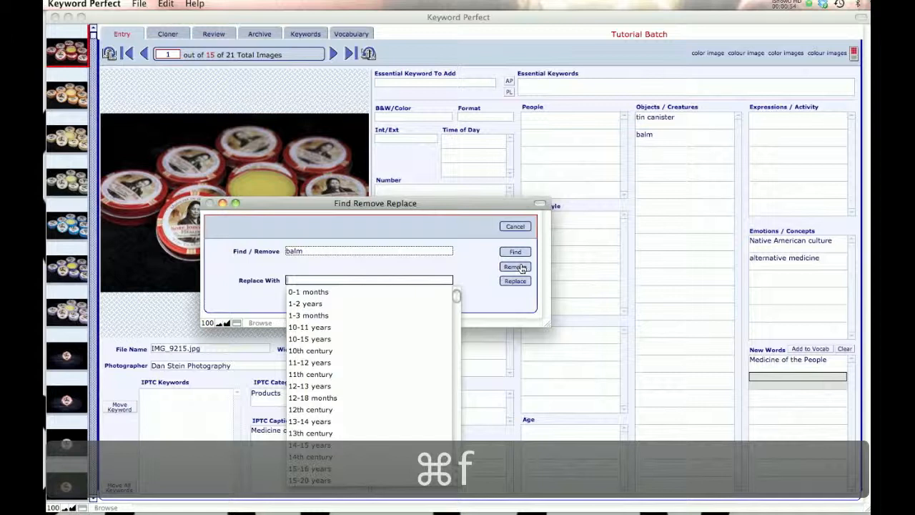
text(ointment)
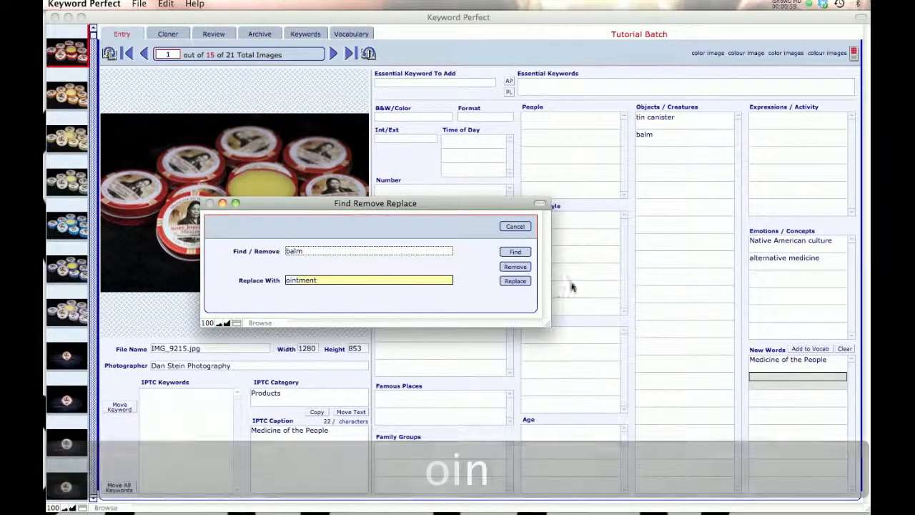
click(514, 281)
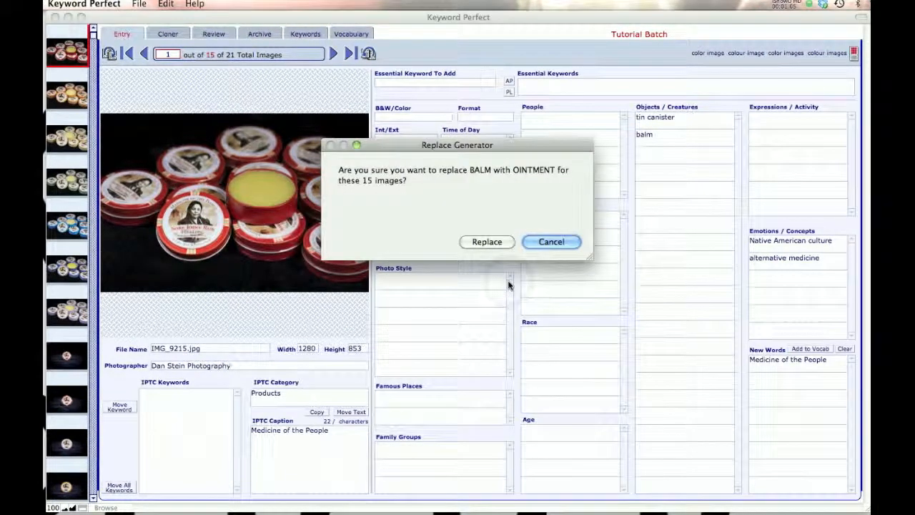
click(484, 241)
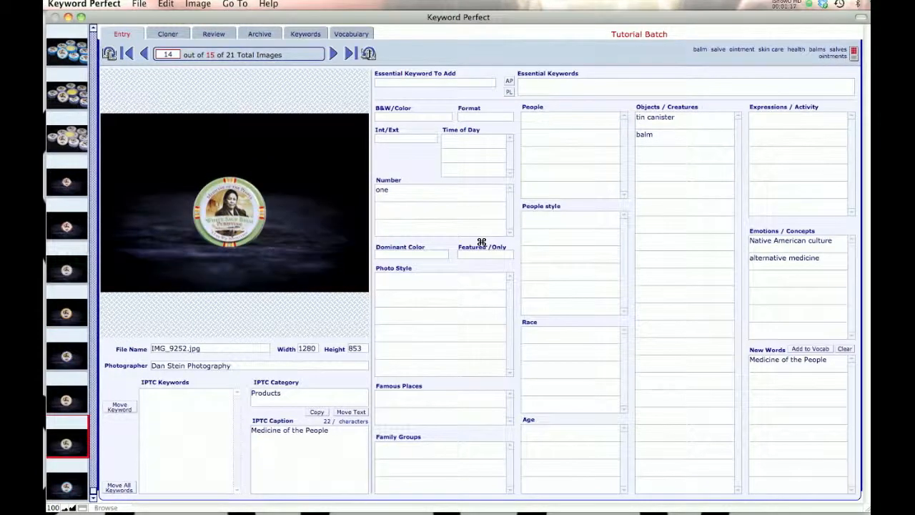
click(548, 242)
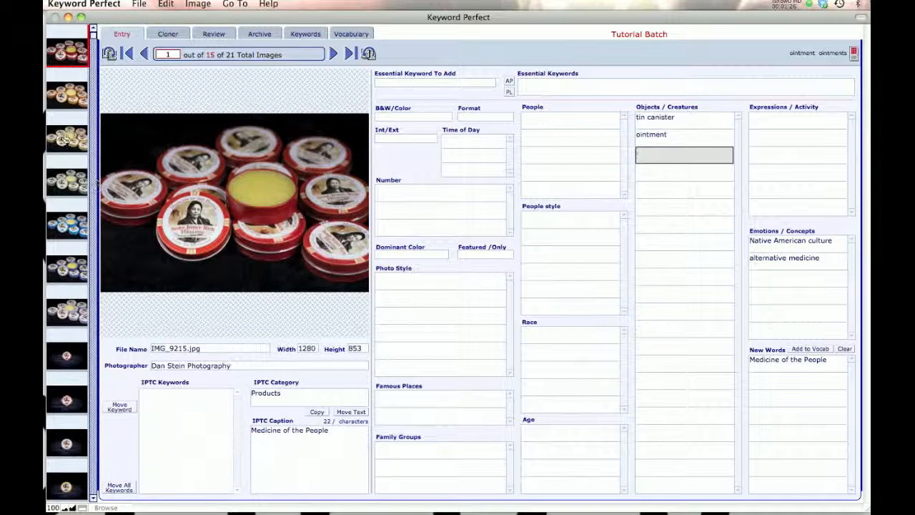
- Omit the third image, IMG_9223.jpg, from the shown set
click(70, 135)
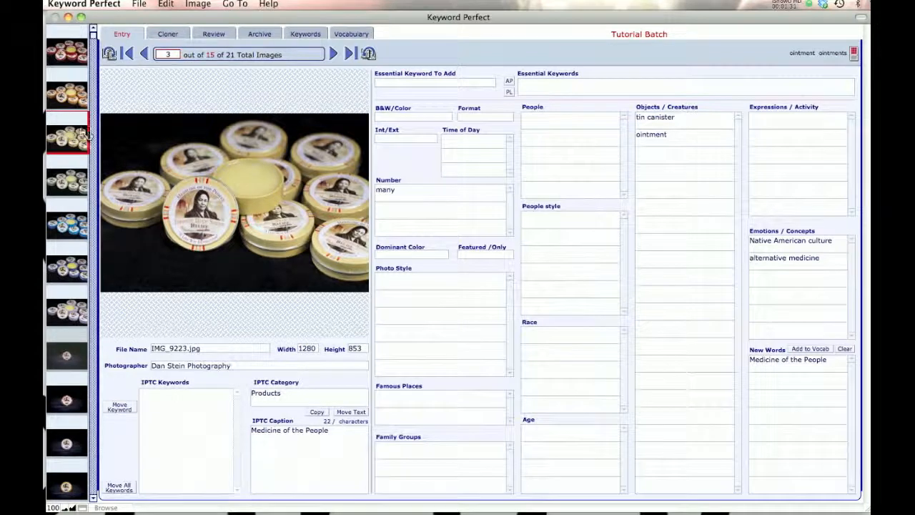
click(198, 4)
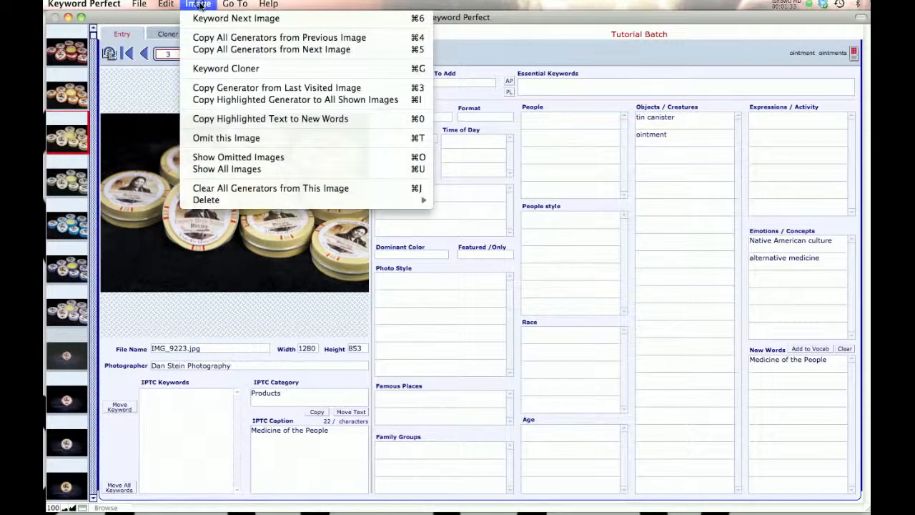
click(221, 137)
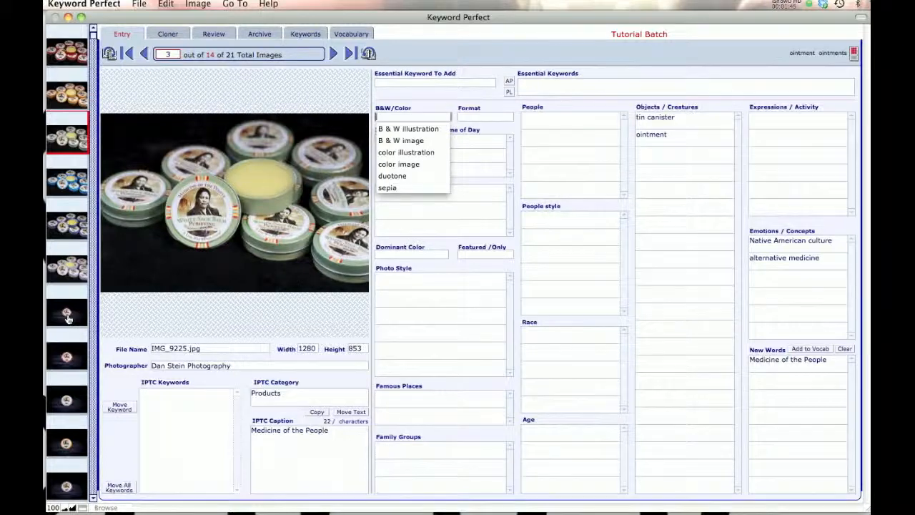
- Find all images sharing the current image's "alternative medicine" generator, and restore the display of all images
click(771, 259)
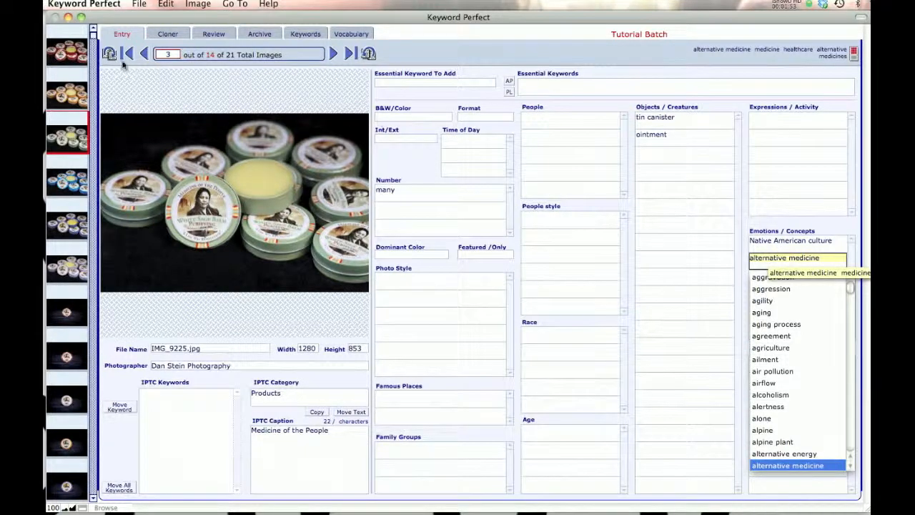
click(139, 5)
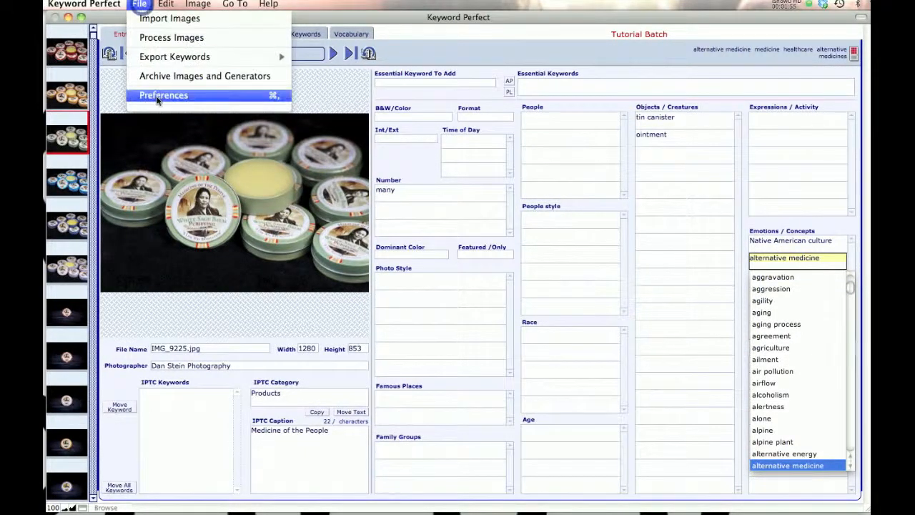
mouse_move(165, 4)
mouse_move(173, 116)
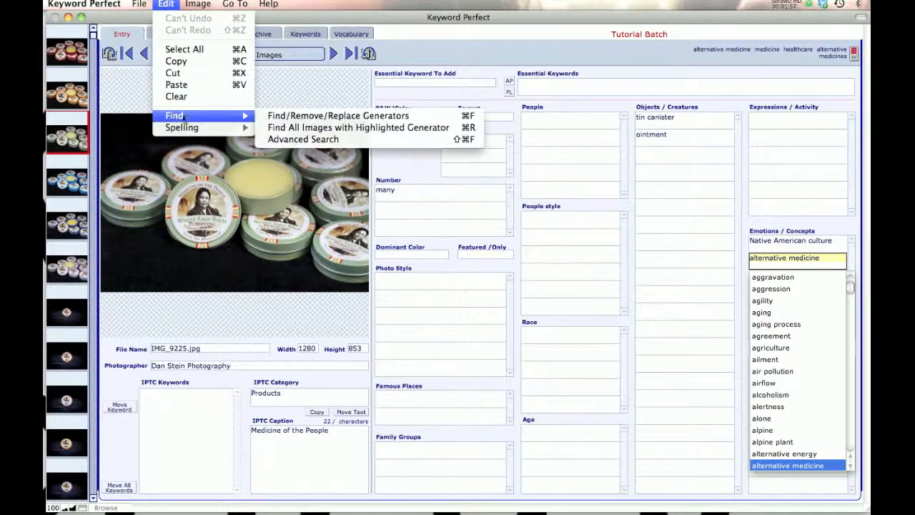
click(301, 128)
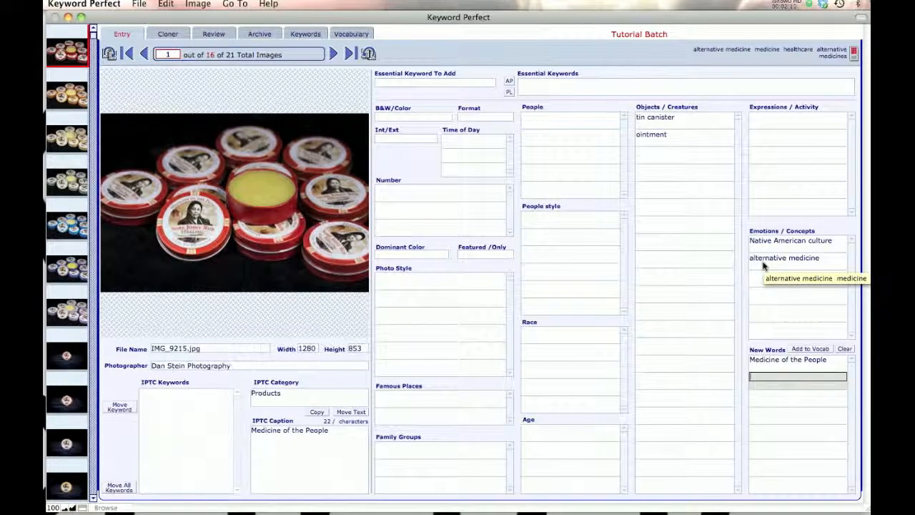
click(201, 4)
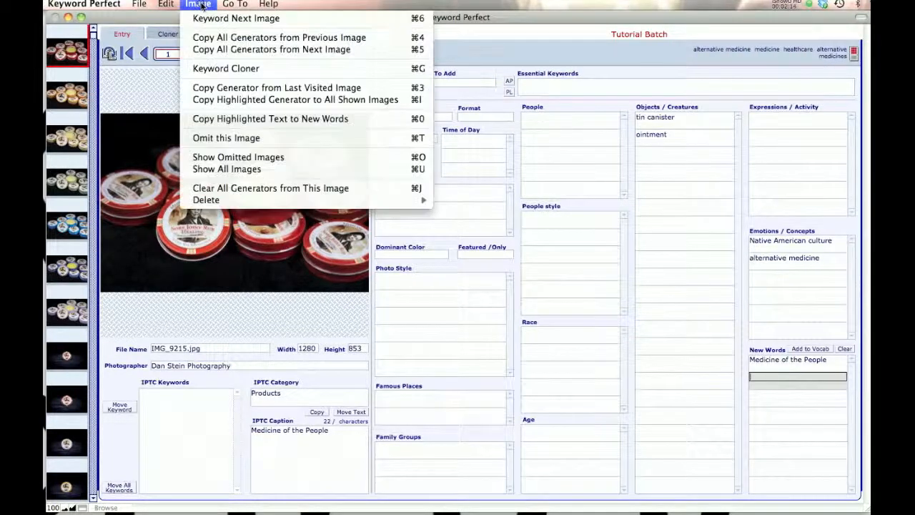
click(214, 170)
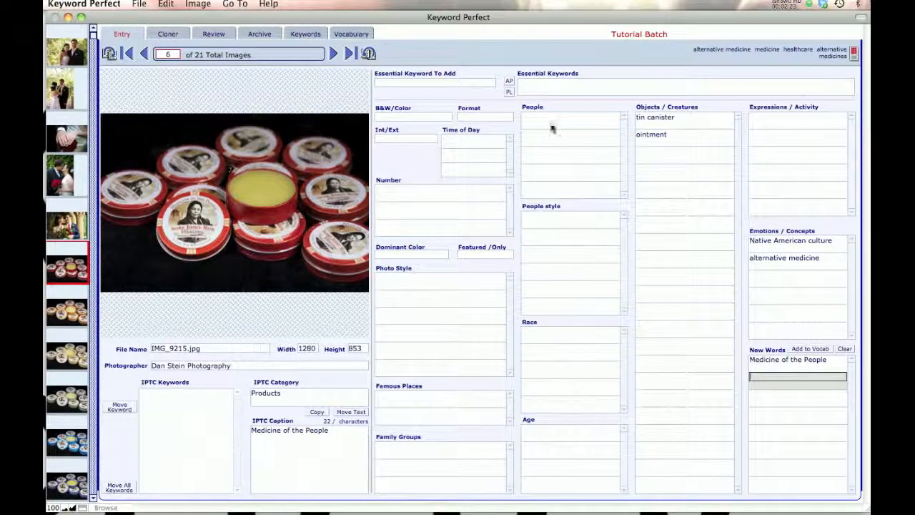
- Find all images sharing the first couple photo's "wedding dress" generator, and bring back the full image set
click(76, 59)
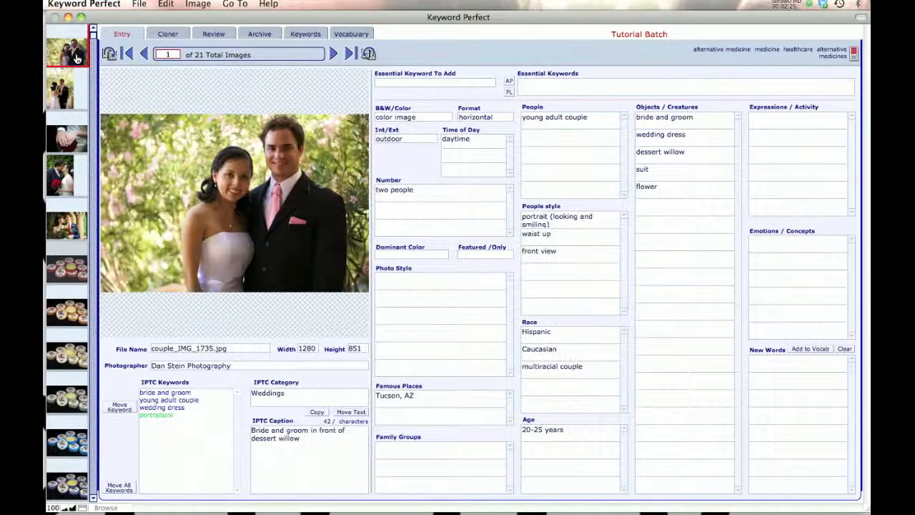
click(667, 137)
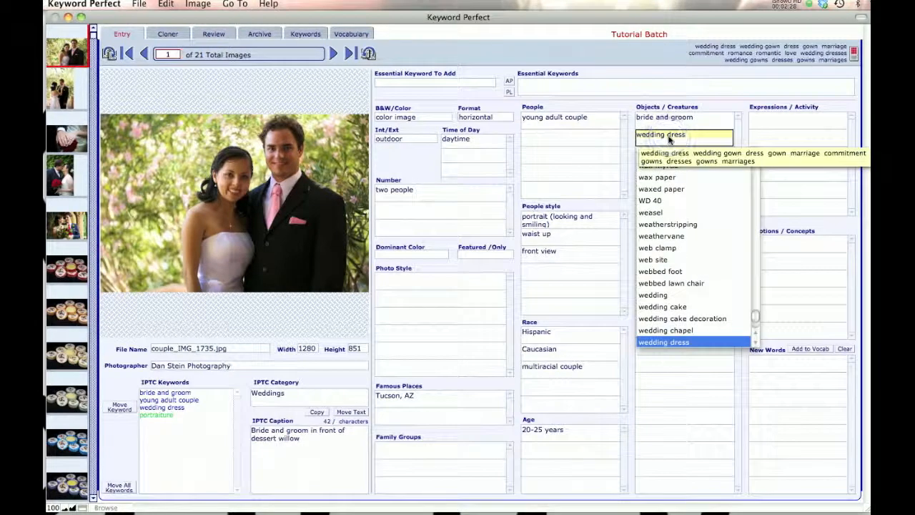
key(super+r)
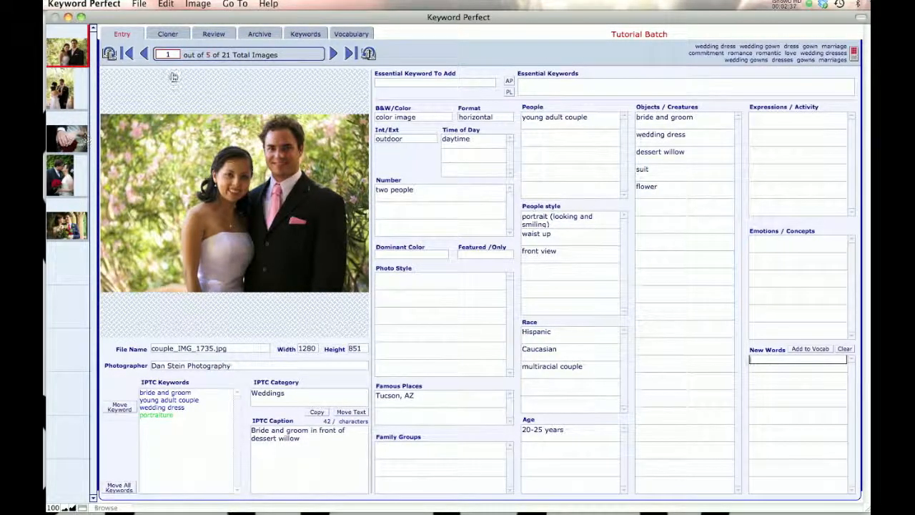
click(205, 5)
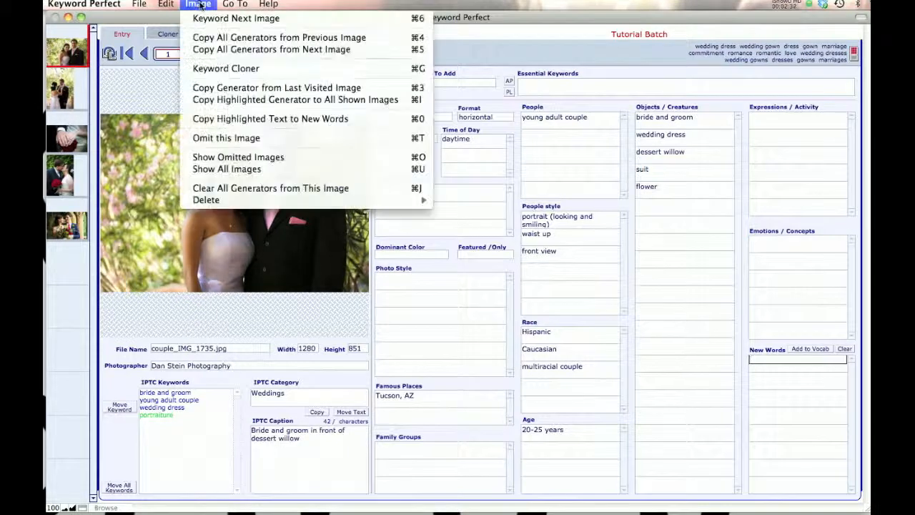
click(215, 170)
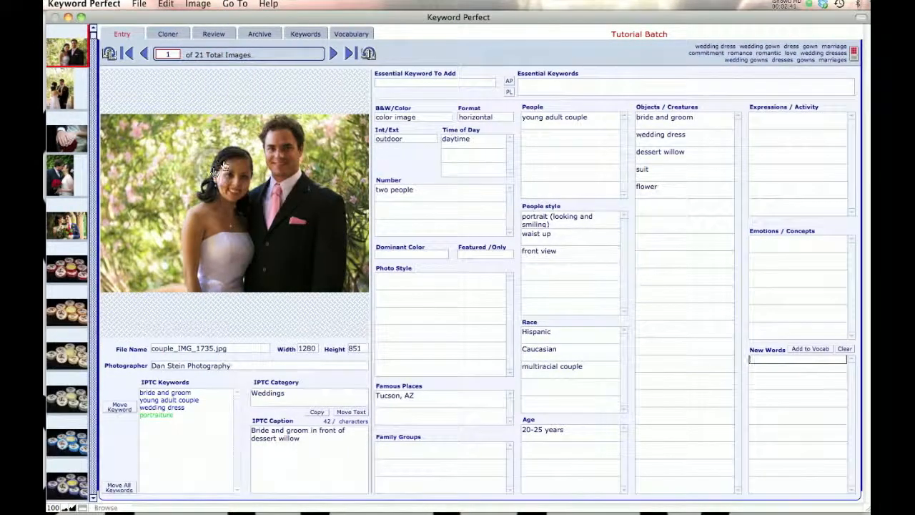
- Run an advanced search for the caption "Bride and groom in front of dessert willow", and show all images again
click(164, 4)
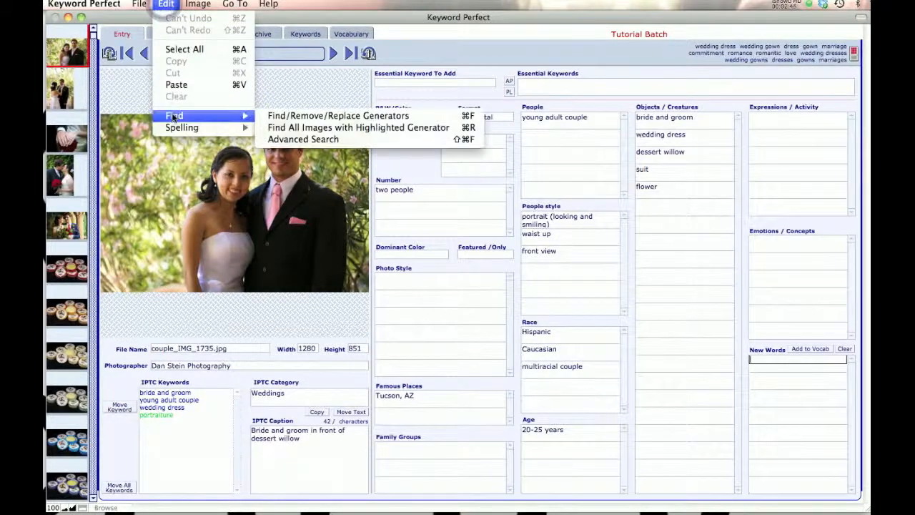
click(306, 139)
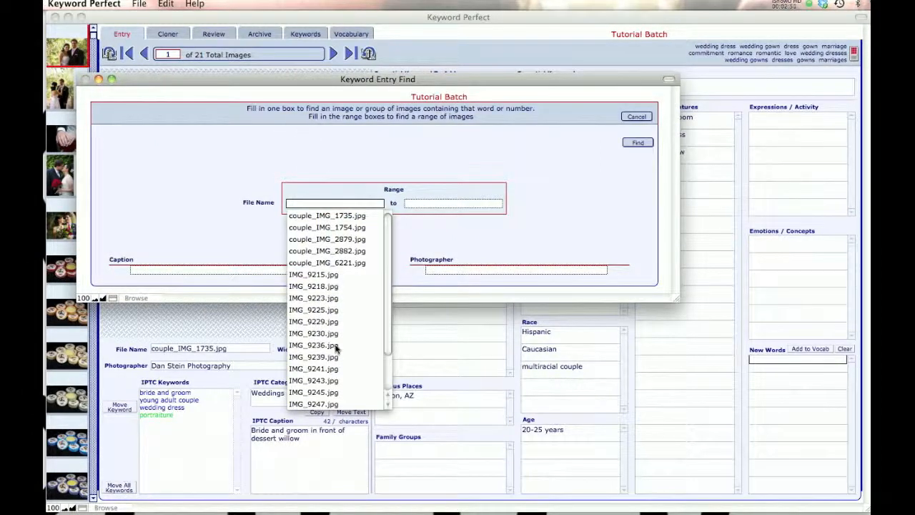
click(386, 406)
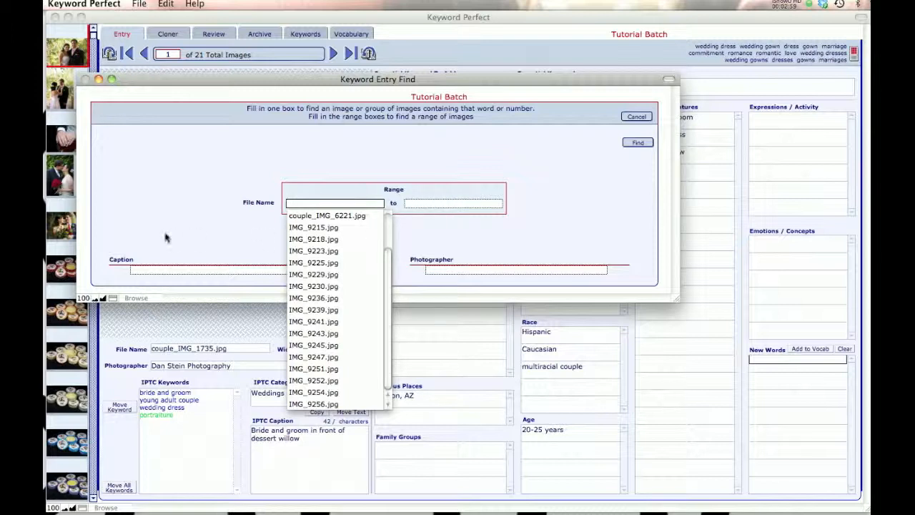
click(164, 271)
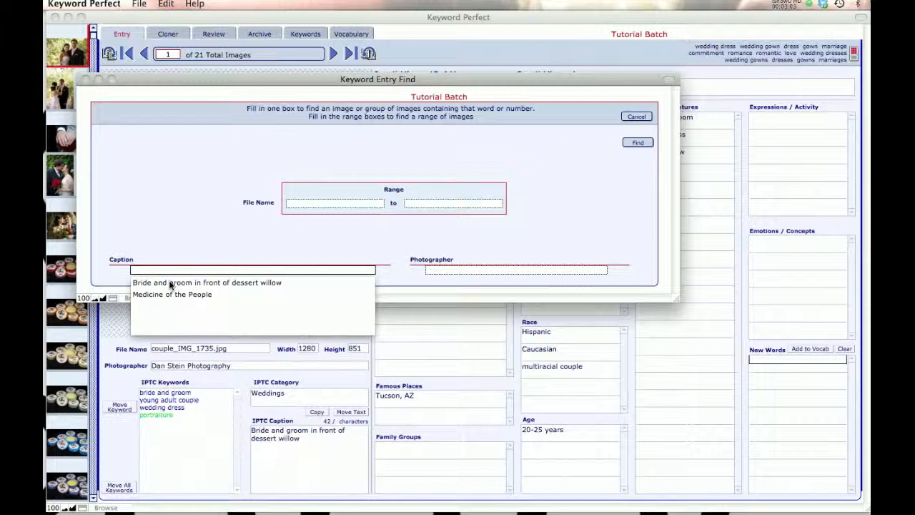
click(170, 282)
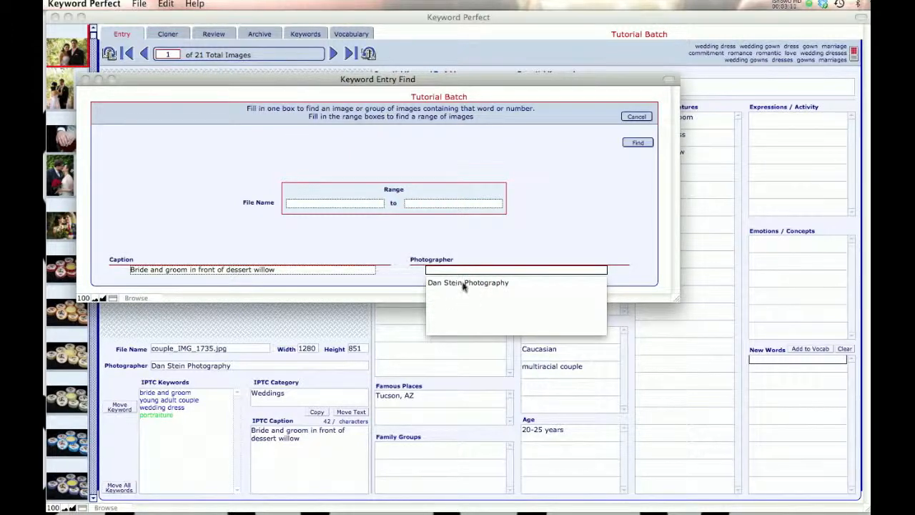
click(547, 227)
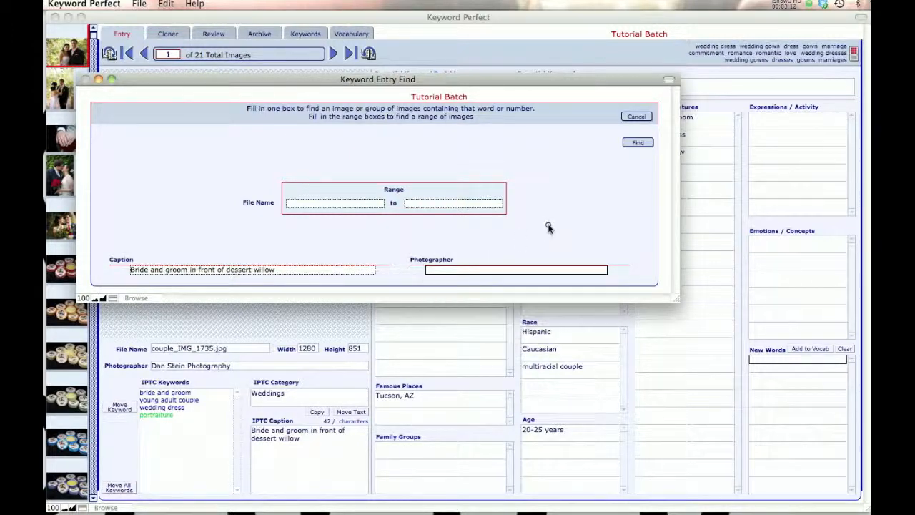
click(636, 145)
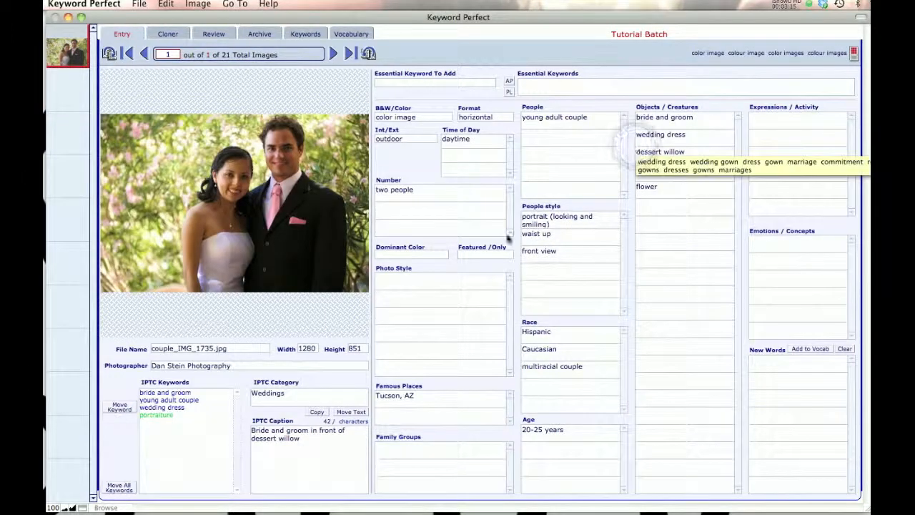
click(200, 4)
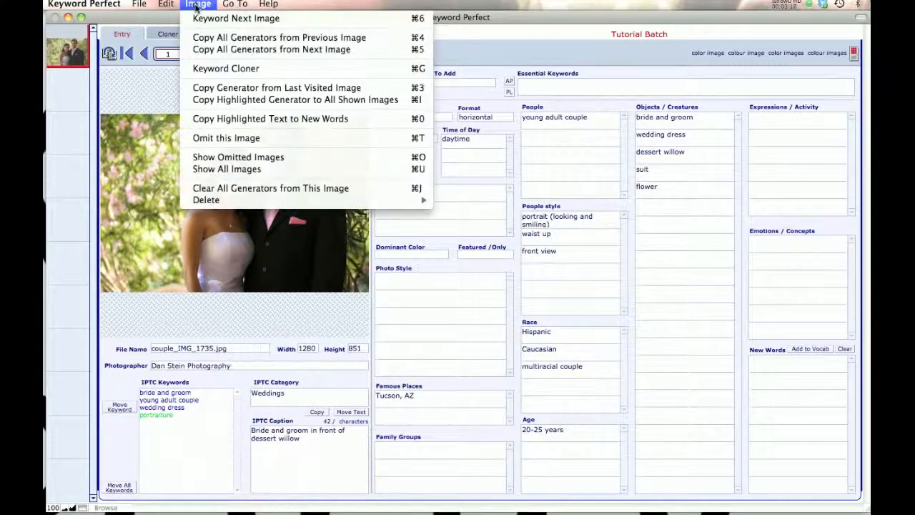
click(209, 170)
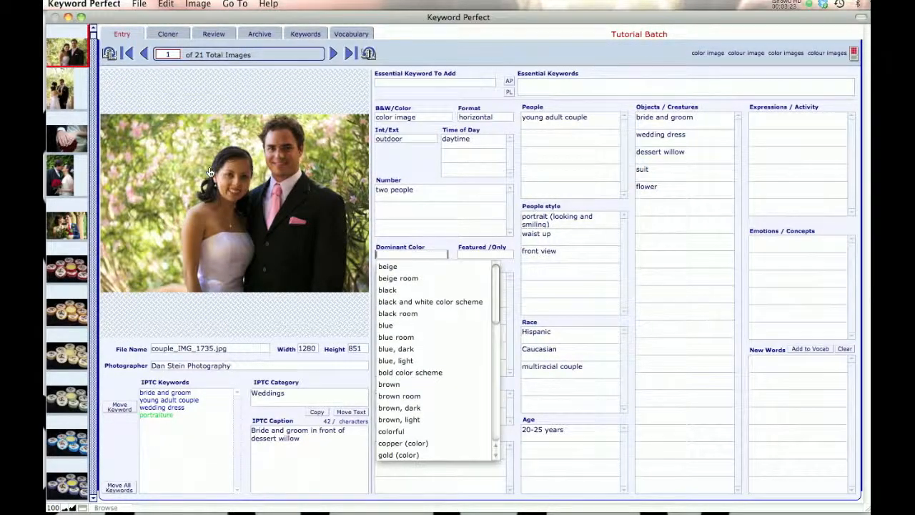
click(198, 4)
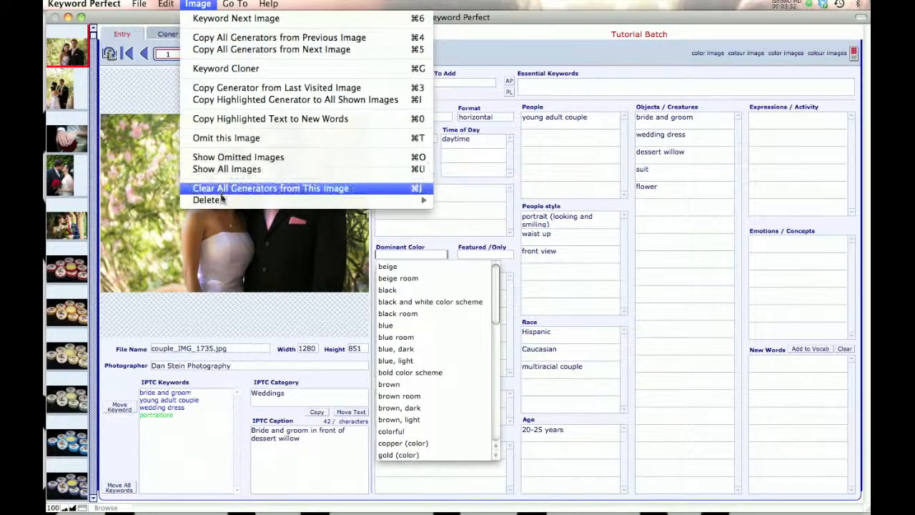
mouse_move(222, 201)
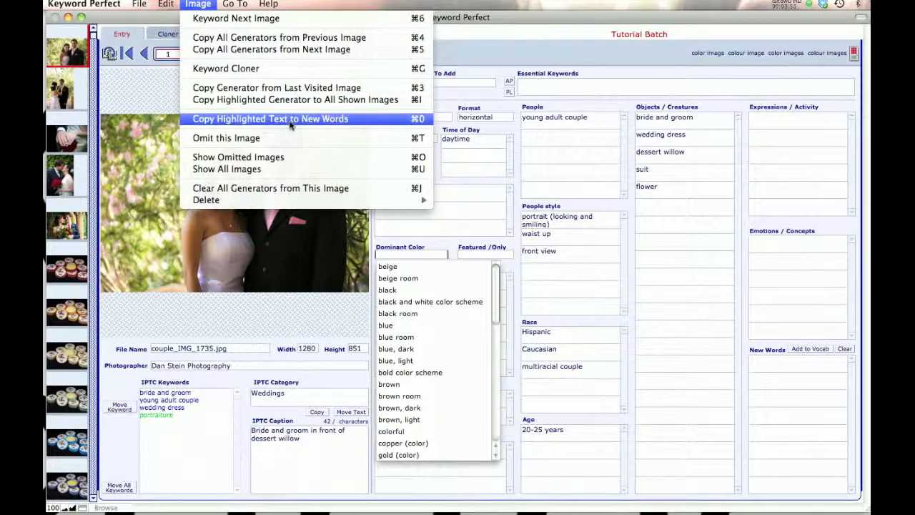
mouse_move(137, 5)
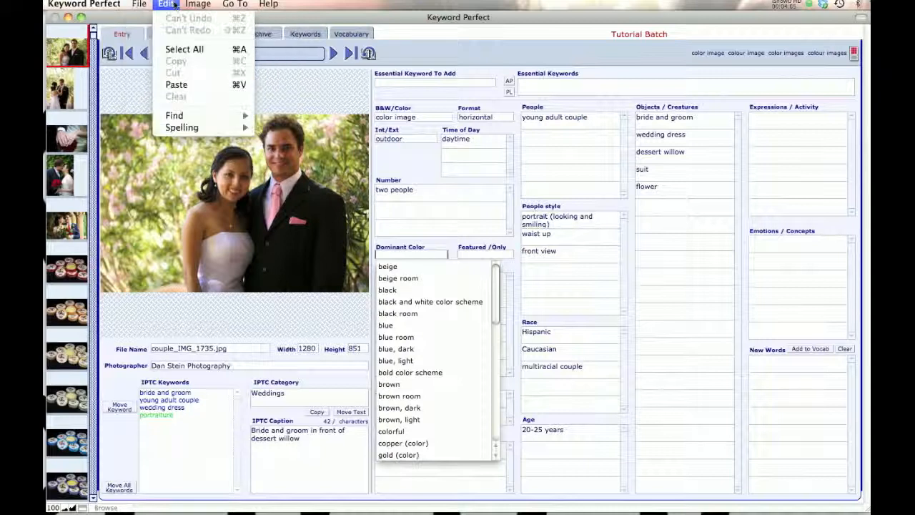
mouse_move(235, 4)
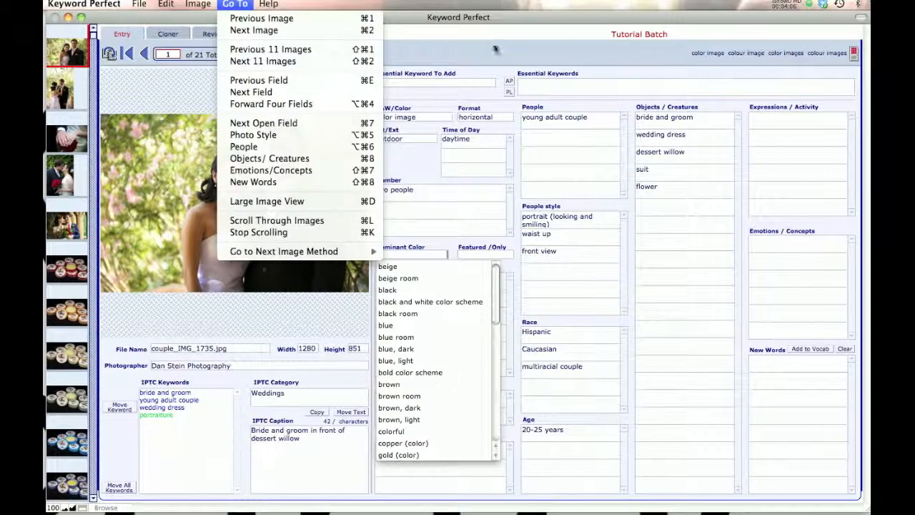
mouse_move(166, 5)
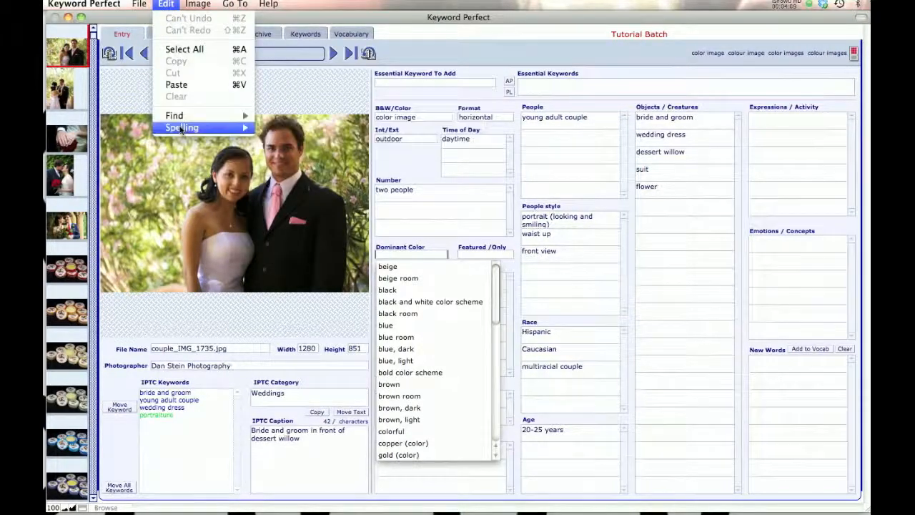
mouse_move(178, 118)
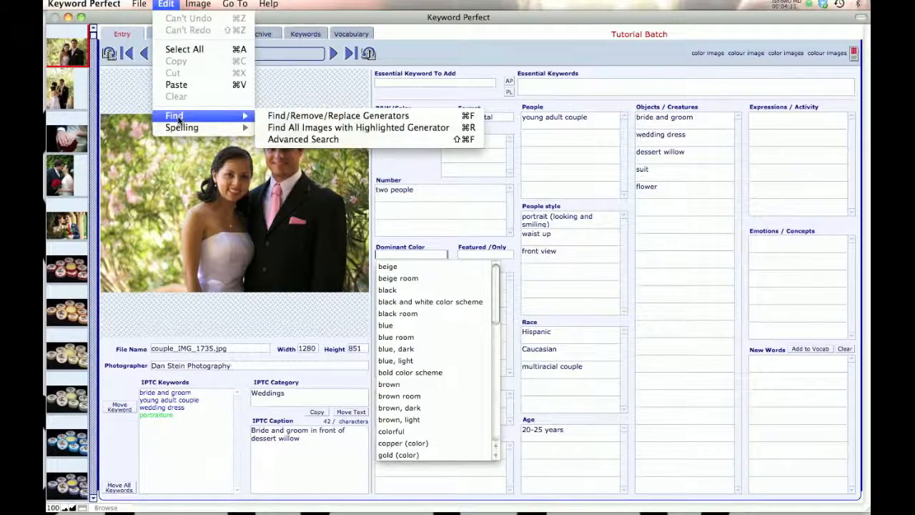
mouse_move(196, 4)
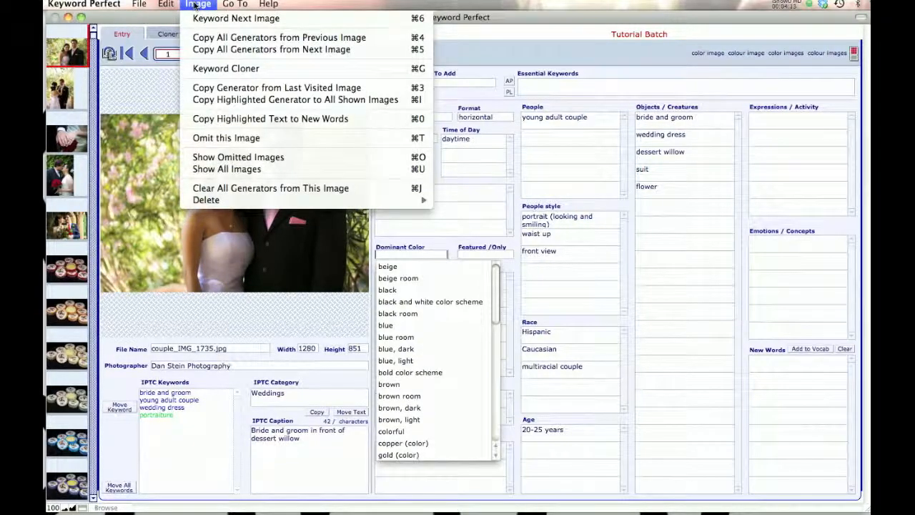